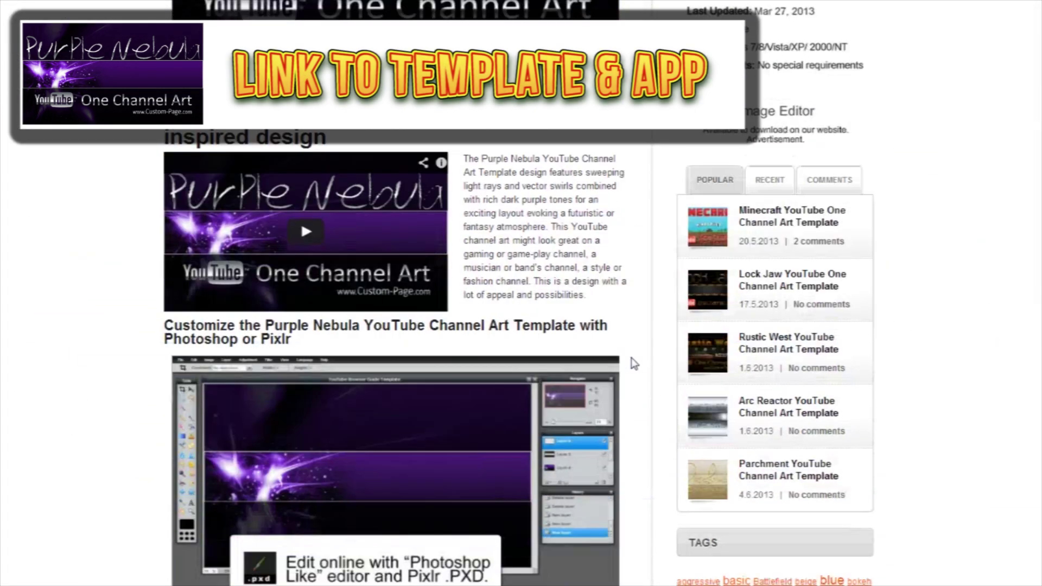
Scroll the Purple Nebula template page to reach its Actions section
scroll(631, 358, "down", 8)
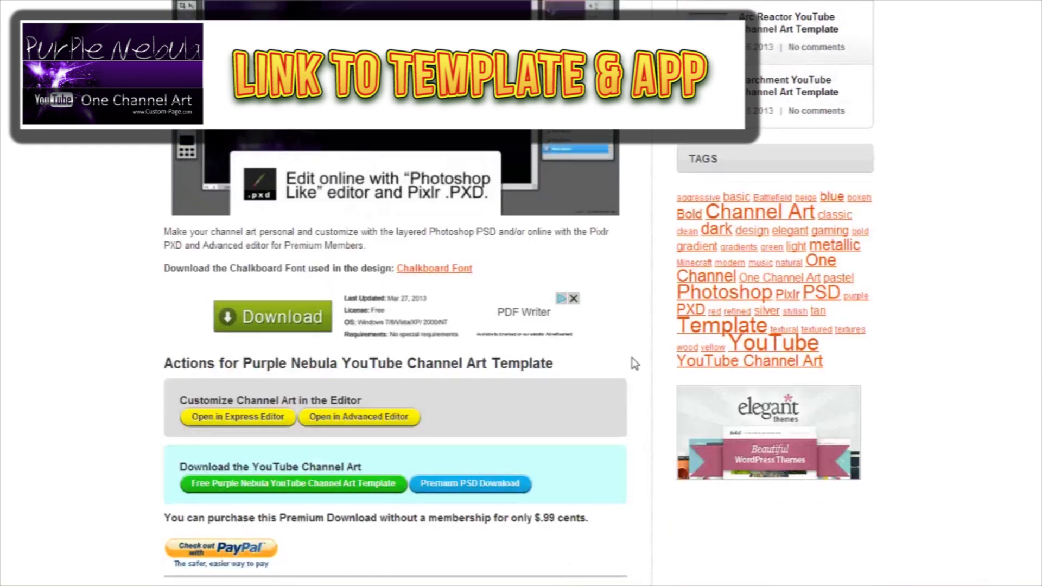
scroll(635, 364, "down", 1)
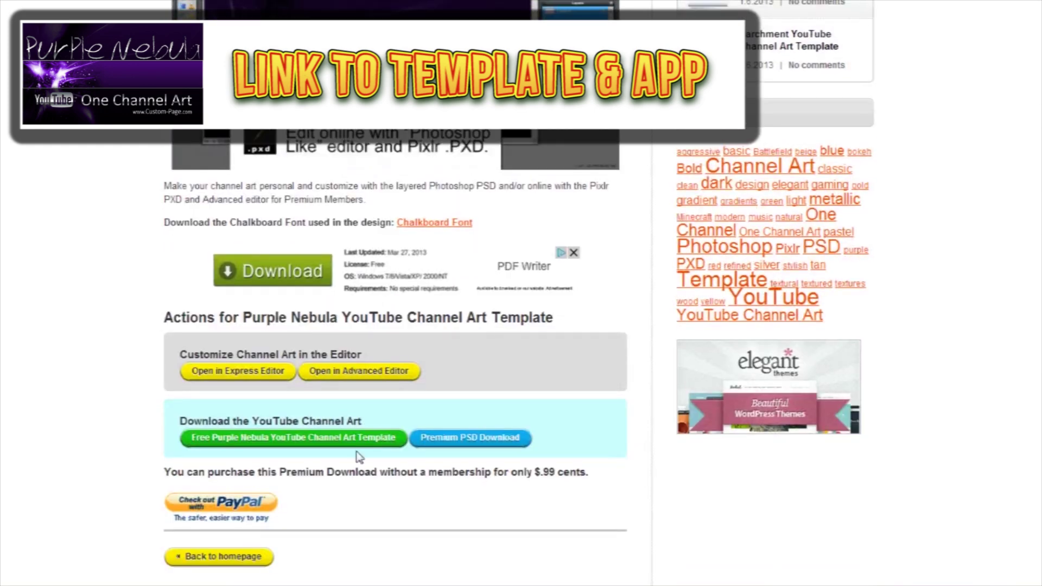
scroll(635, 420, "down", 4)
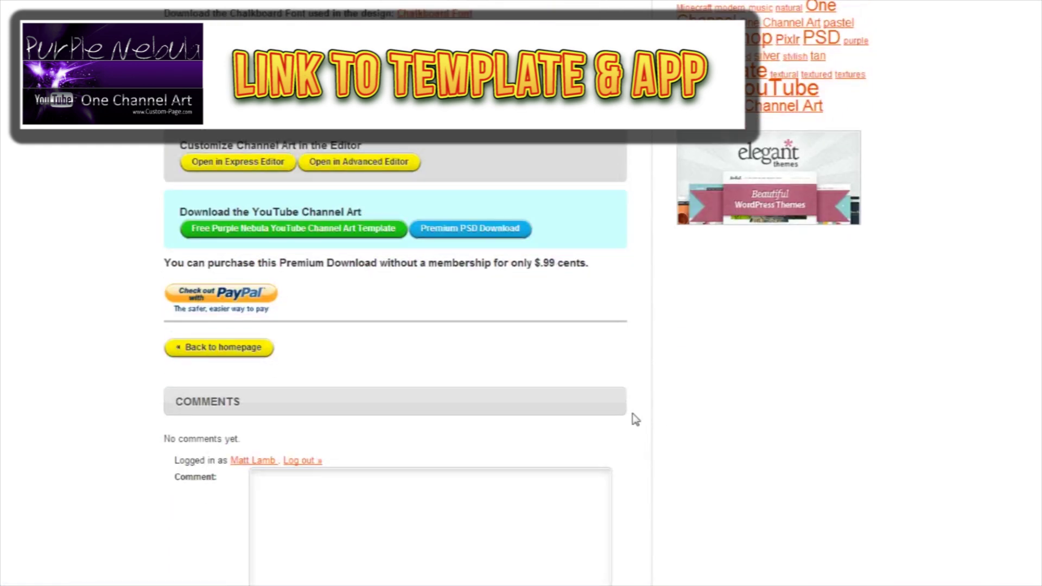
scroll(605, 226, "up", 2)
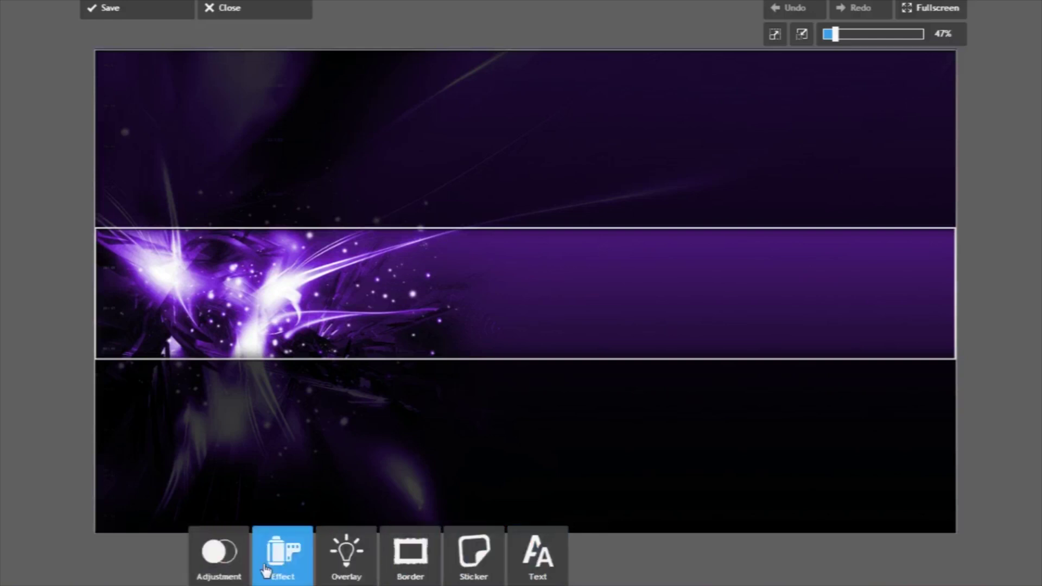
Apply a Color adjustment of Hue 98, Saturation 32 and Lightness -6
left_click(226, 569)
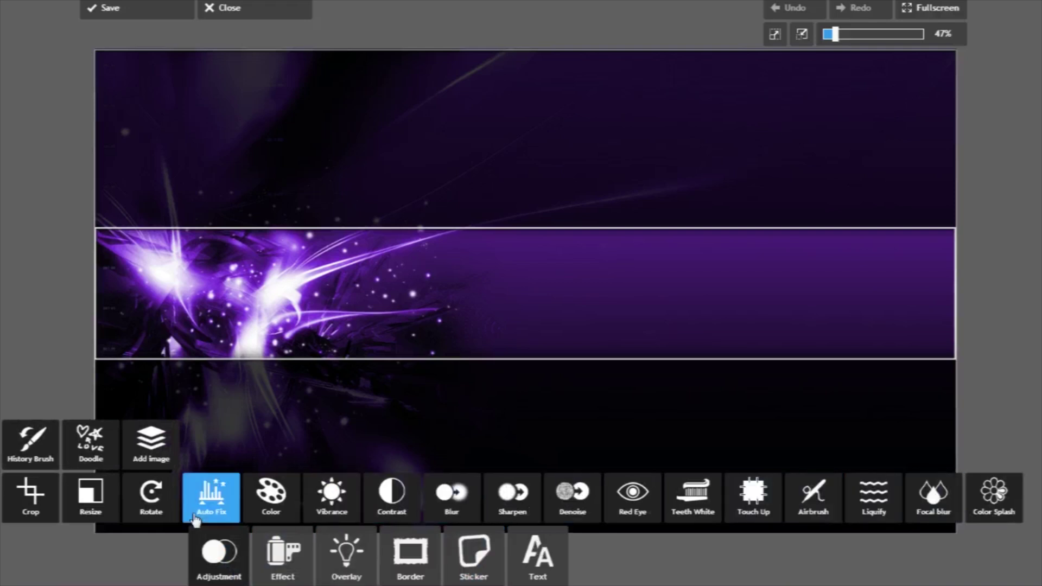
left_click(278, 500)
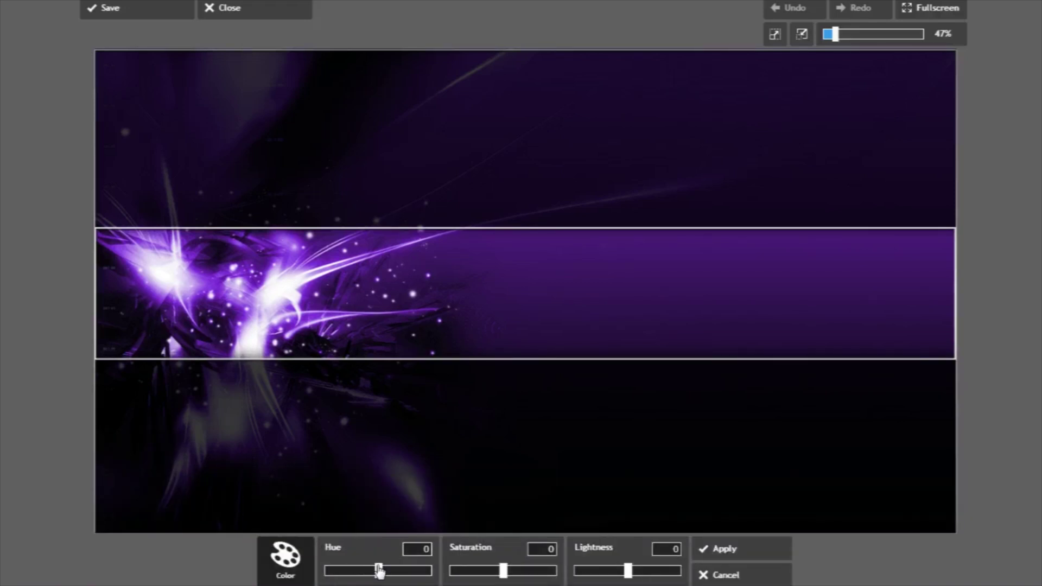
left_click_drag(379, 571, 408, 575)
left_click_drag(506, 574, 520, 575)
mouse_move(634, 581)
left_mouse_down()
mouse_move(618, 580)
mouse_move(627, 580)
left_mouse_up()
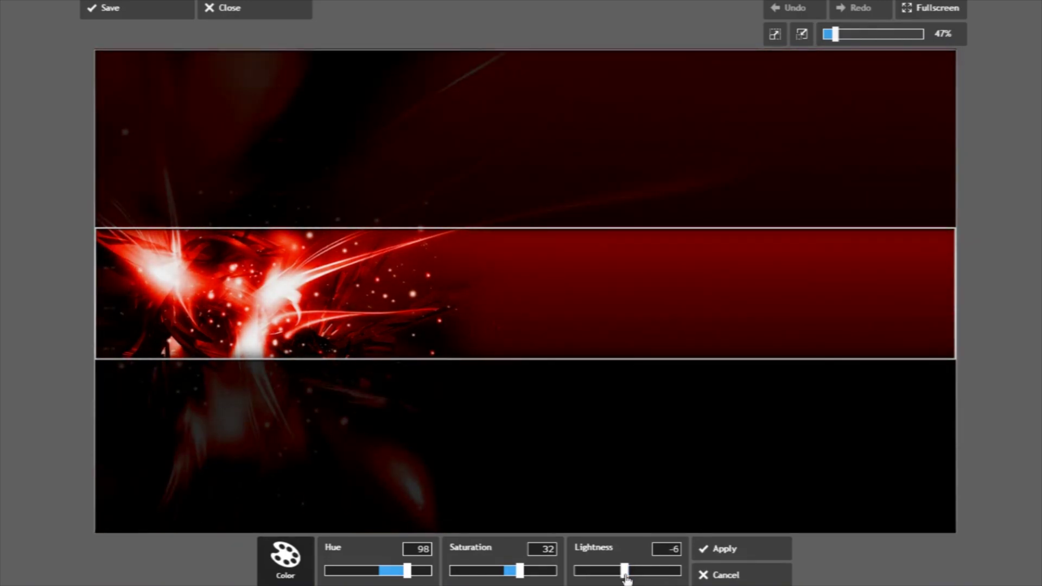
left_click(720, 552)
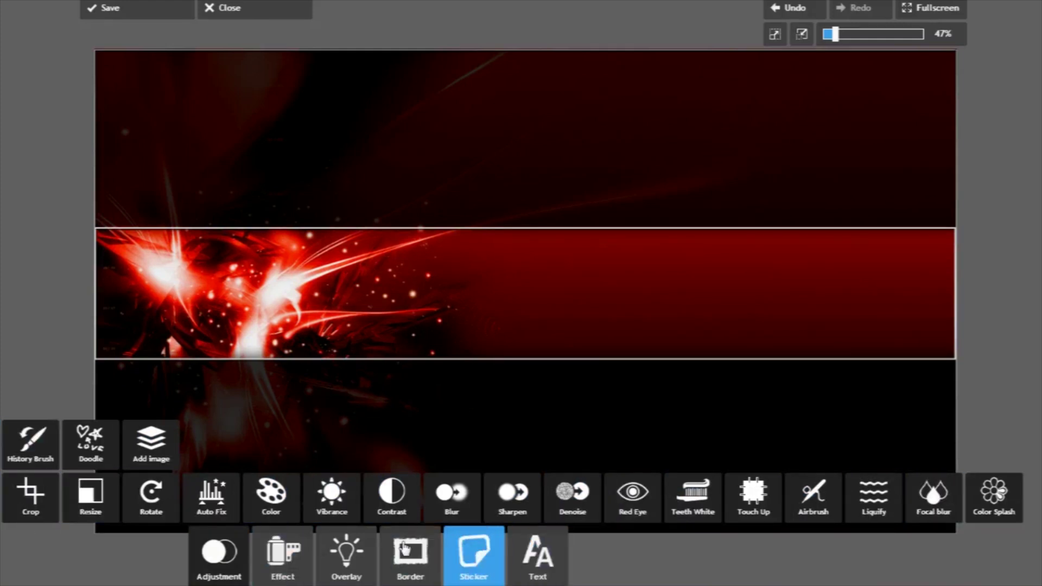
left_click(286, 560)
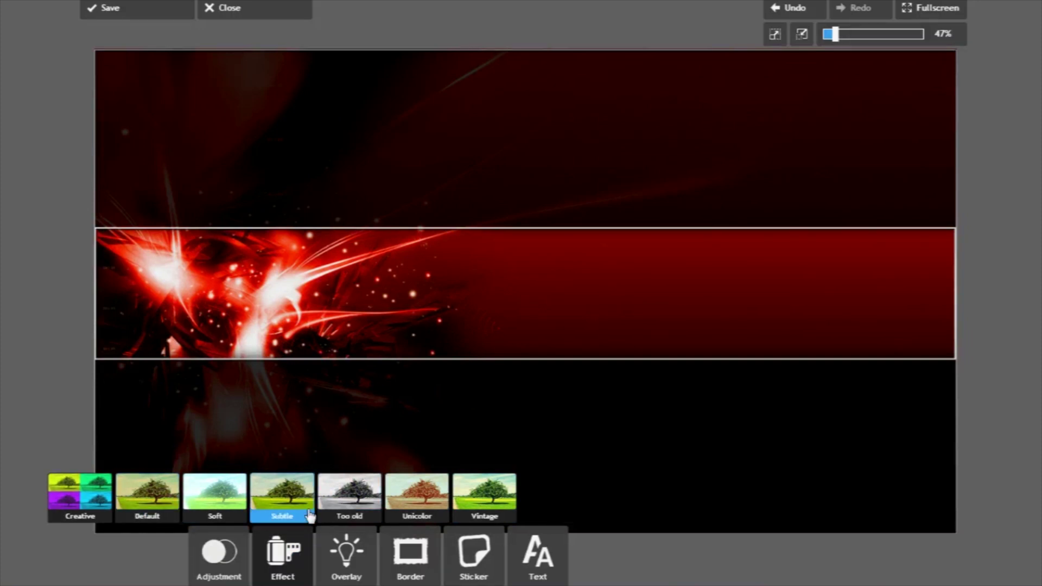
left_click(81, 510)
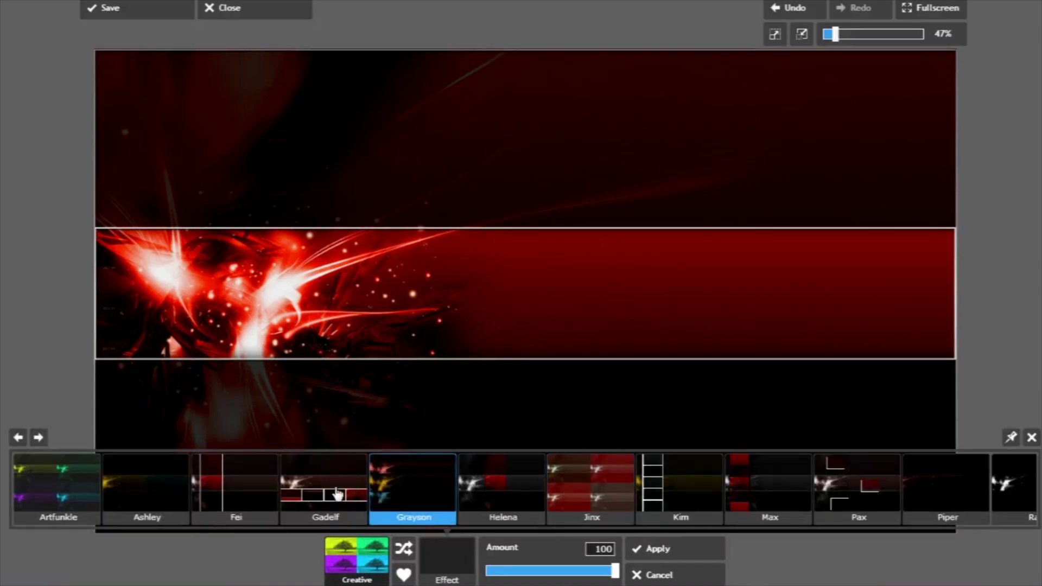
left_click(142, 491)
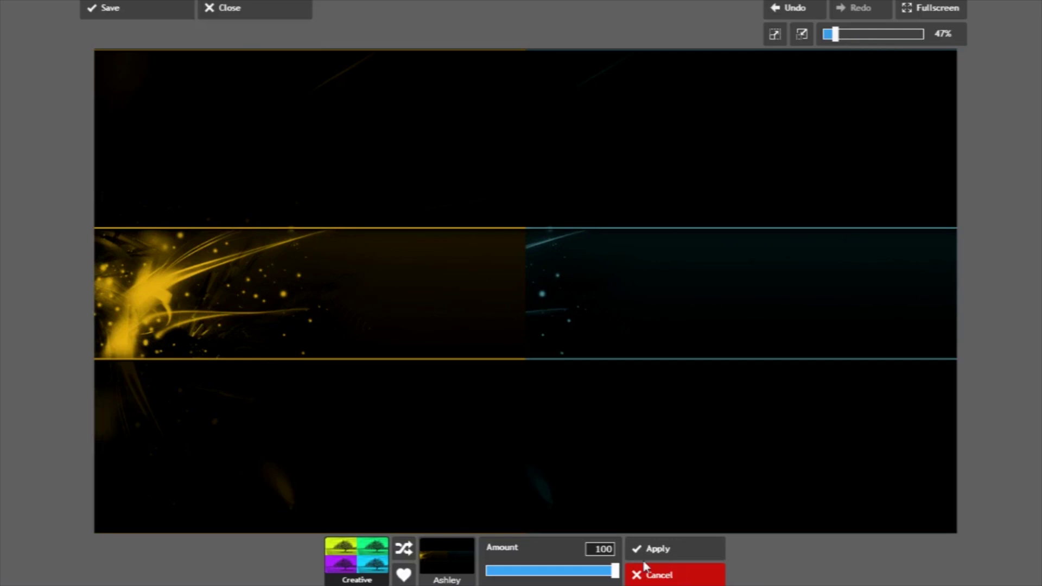
left_click(405, 551)
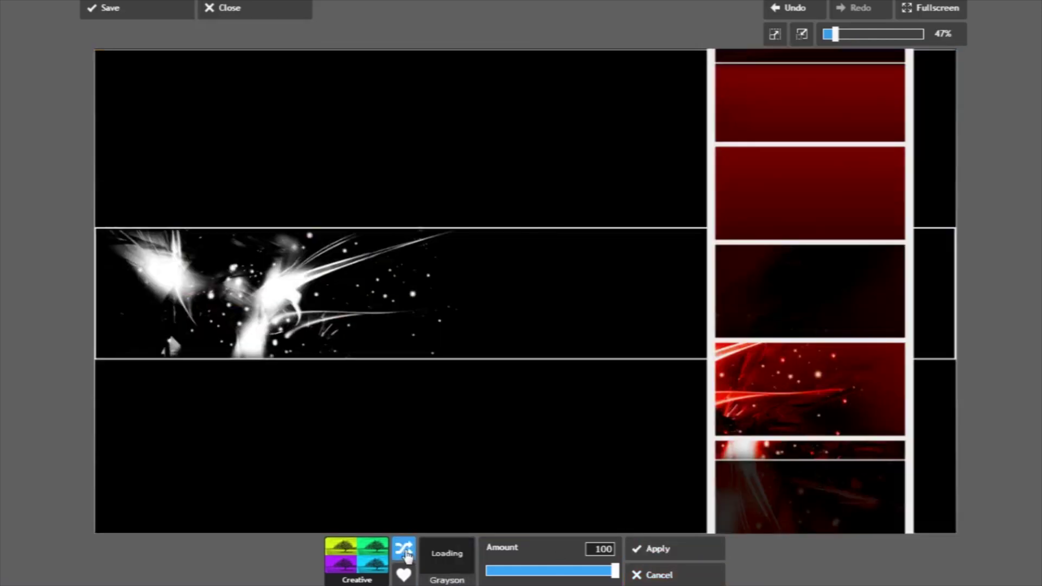
left_click(405, 551)
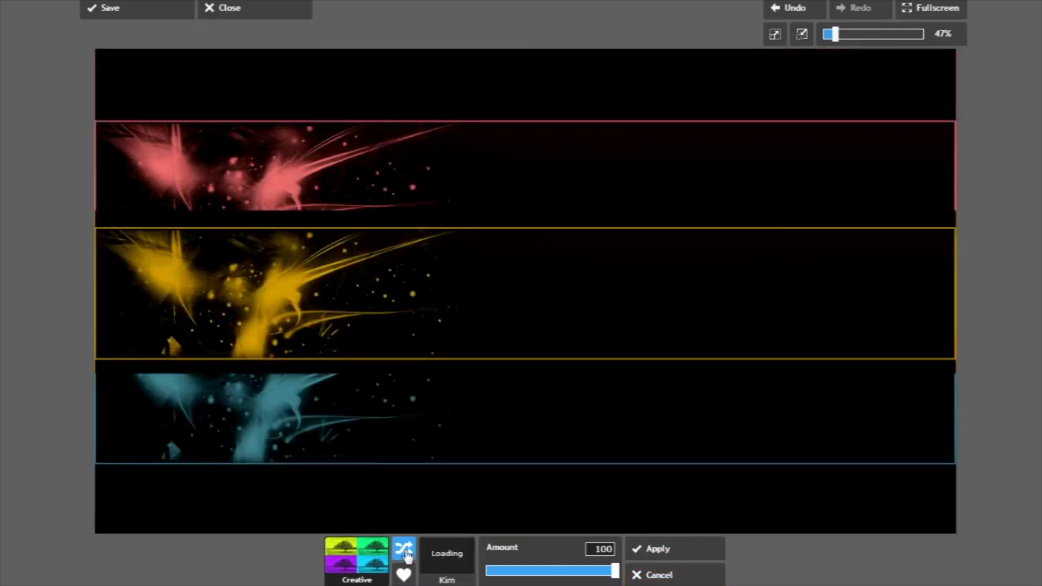
left_click(405, 551)
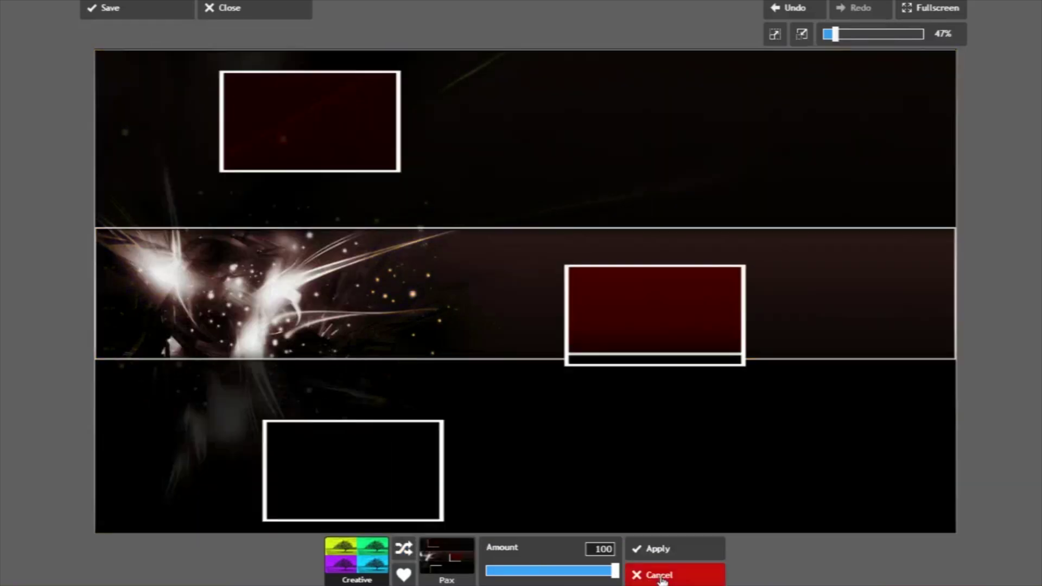
left_click(662, 576)
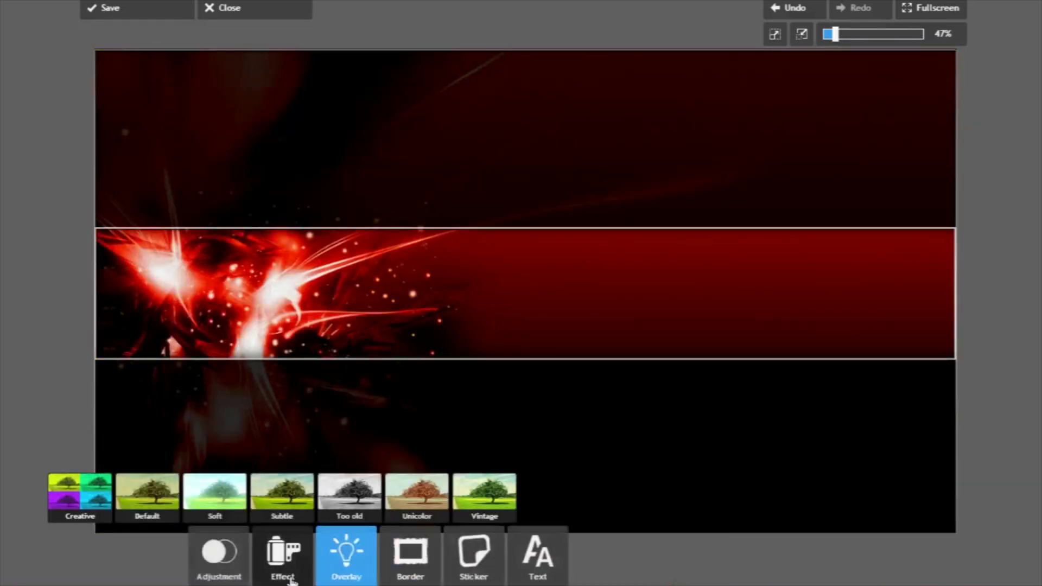
Apply the Disco overlay from the Retro poster collection, starting from Gritty
left_click(336, 578)
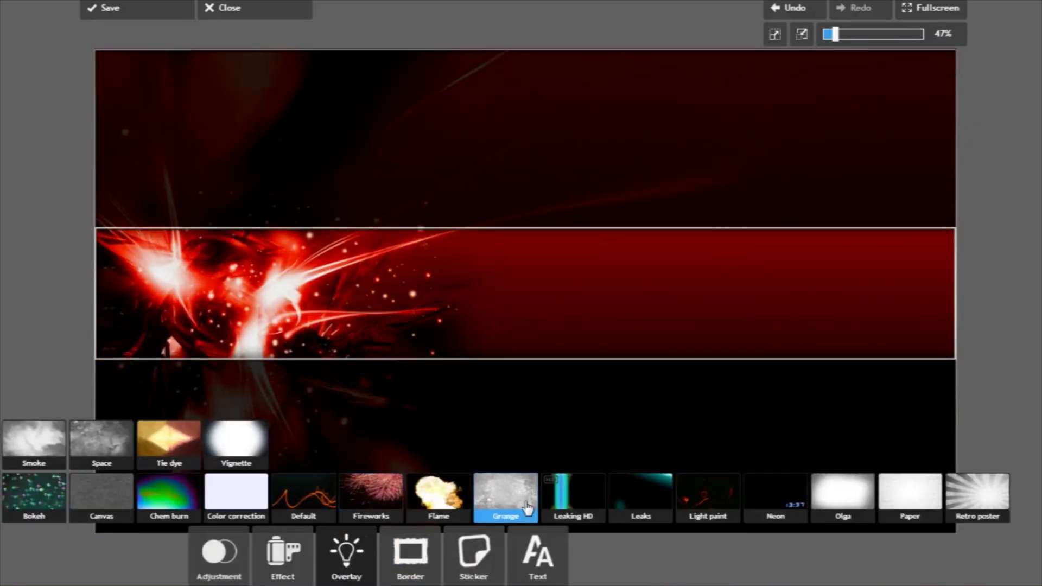
left_click(963, 502)
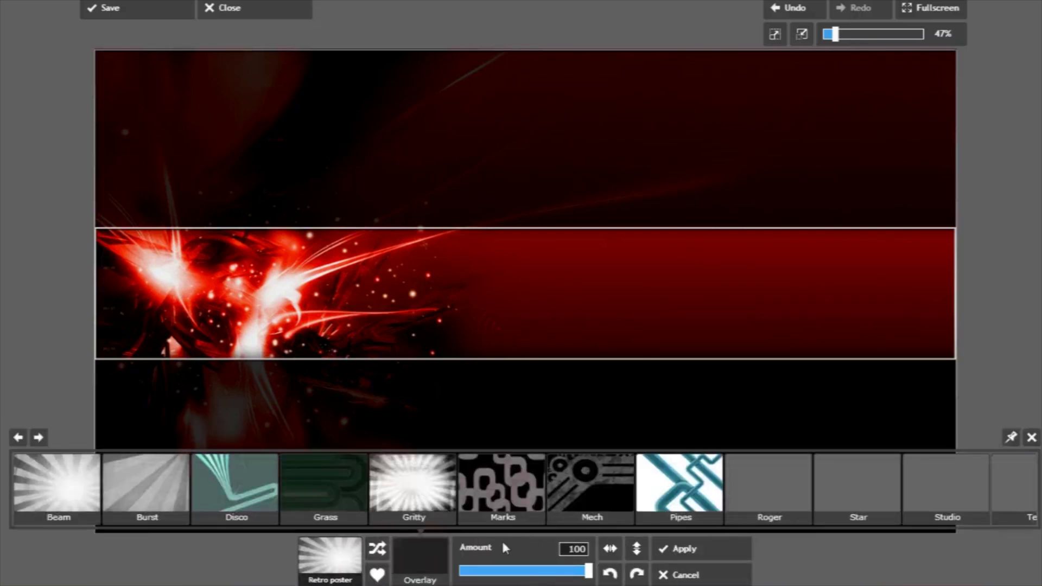
left_click(423, 500)
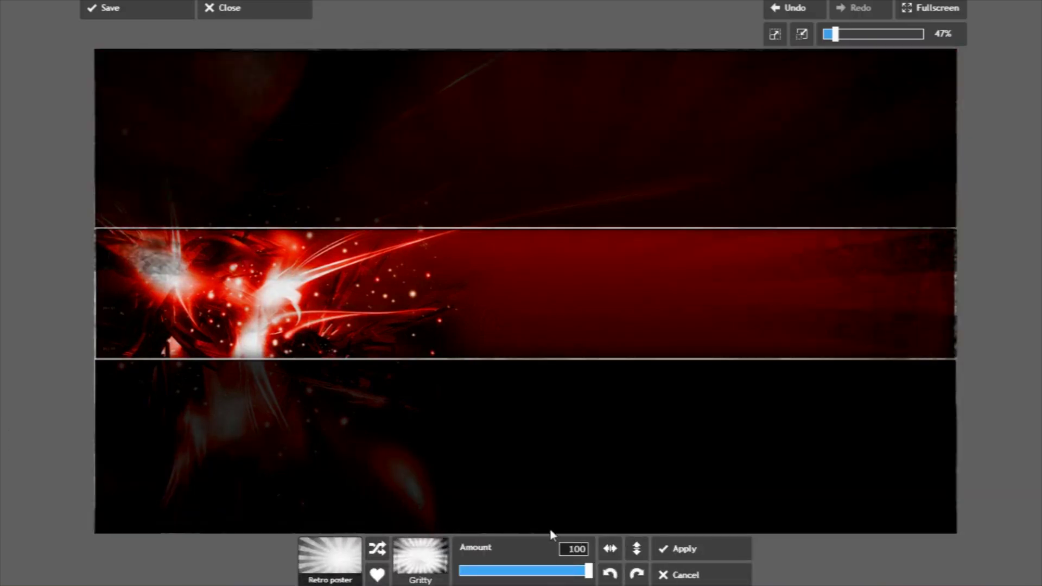
left_click(374, 559)
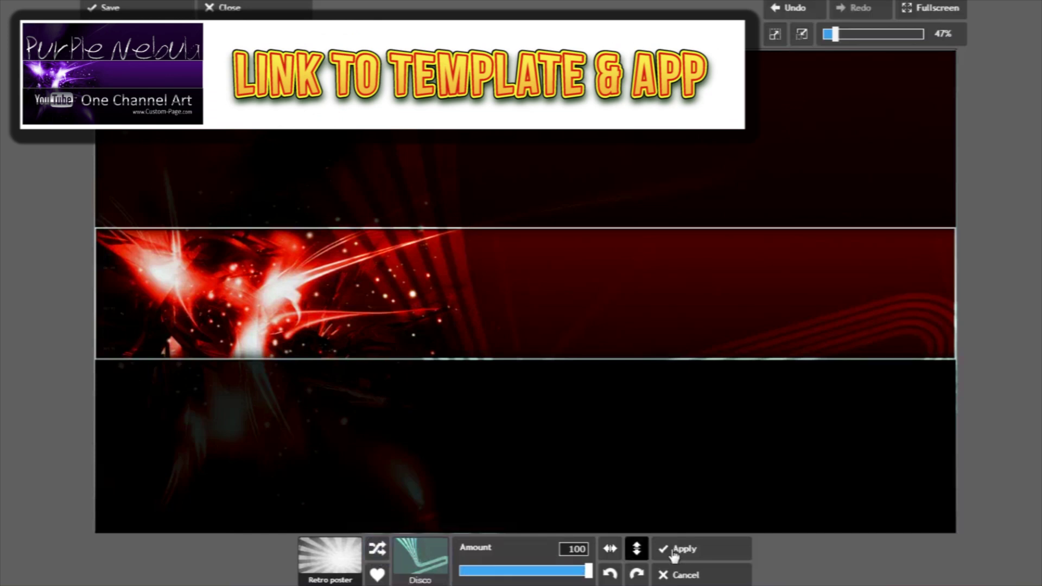
left_click(707, 549)
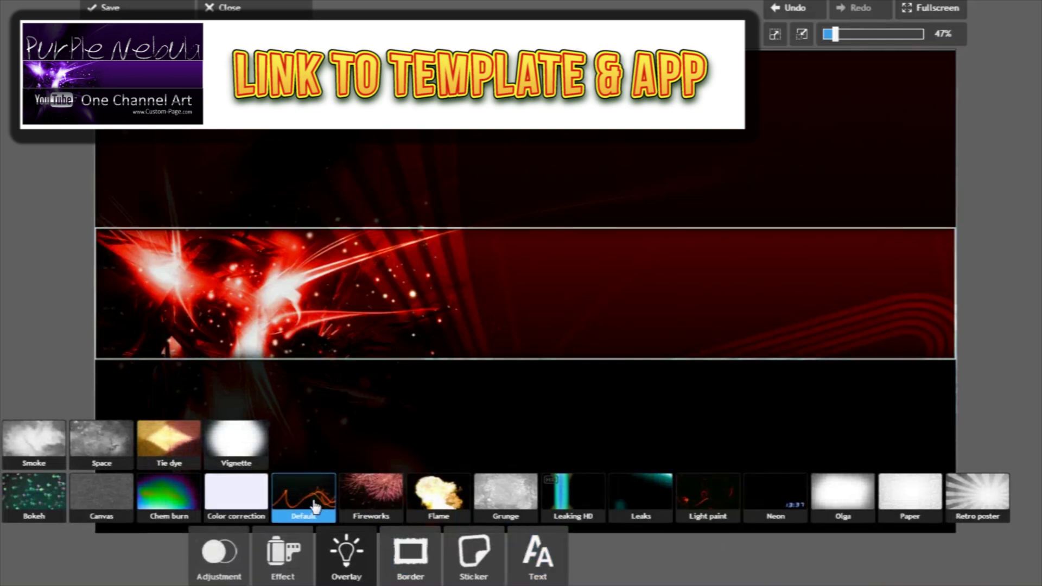
Frame the banner with the Dark film border
left_click(413, 561)
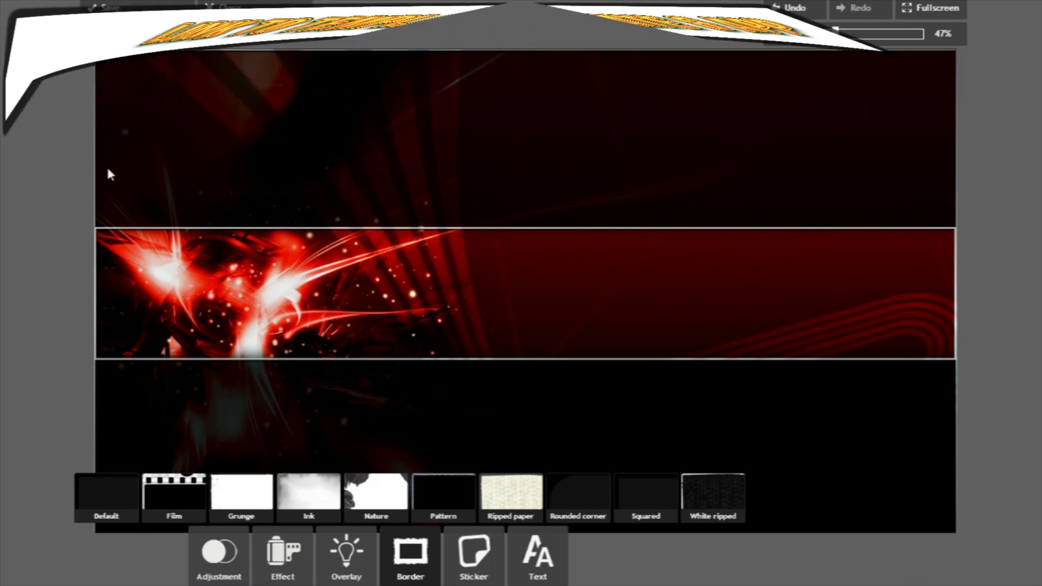
left_click(185, 505)
left_click(428, 553)
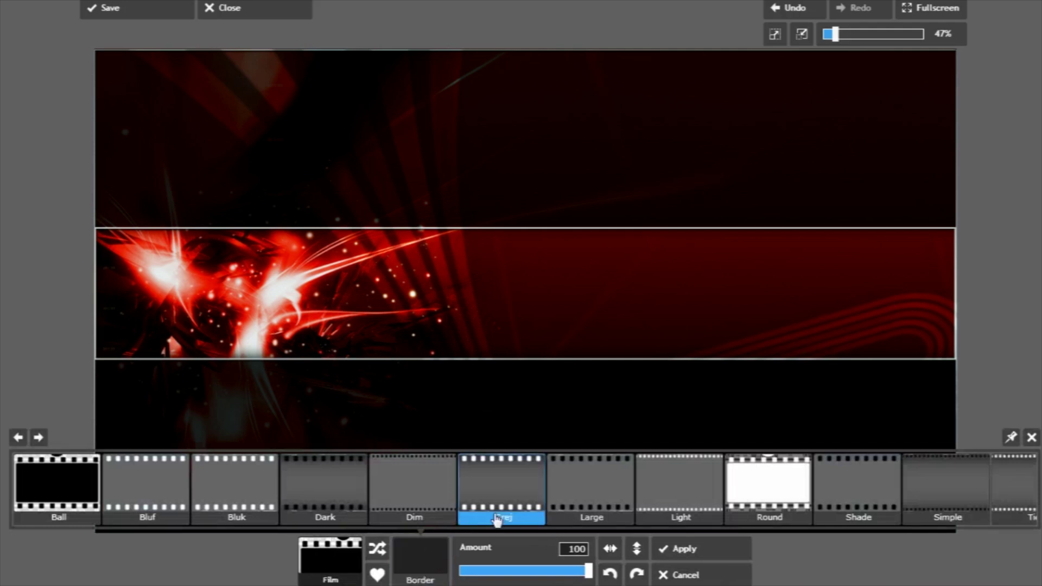
left_click(328, 499)
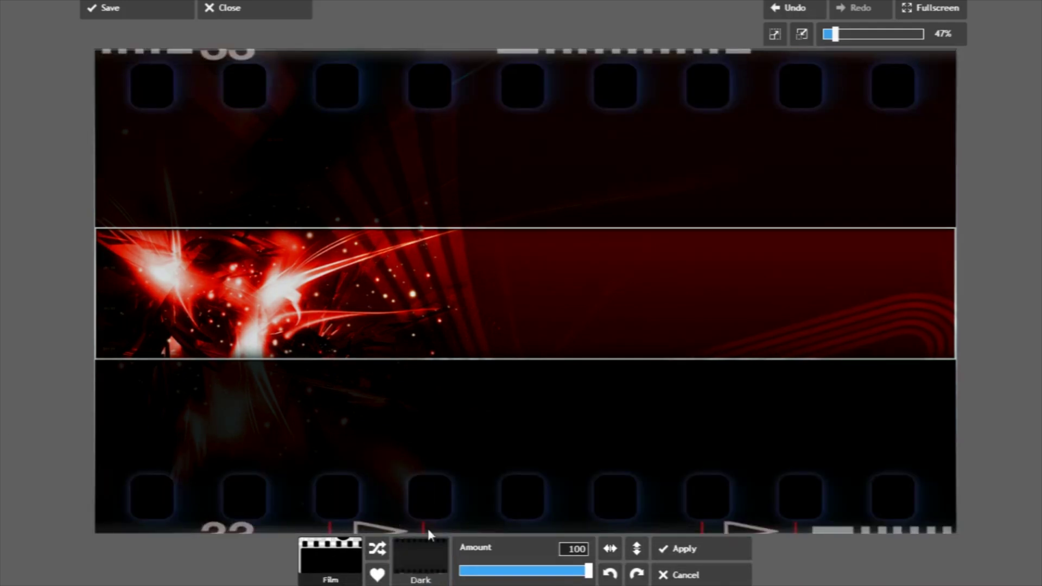
Cycle the film border styles past Shade and Round to Simple, and apply it
left_click(379, 550)
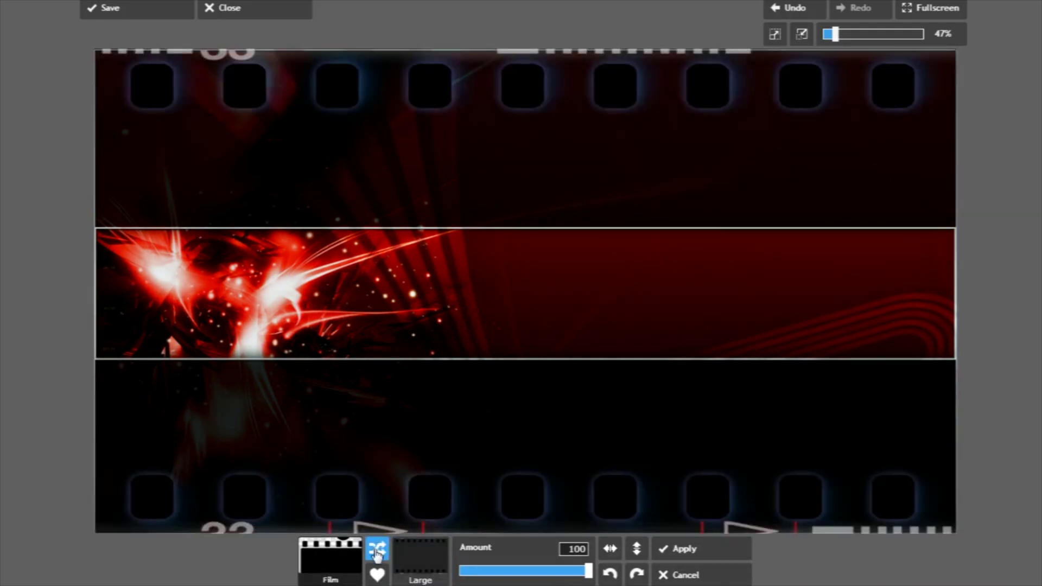
left_click(378, 550)
left_click(378, 550)
left_click(378, 550)
left_click(379, 550)
left_click(378, 550)
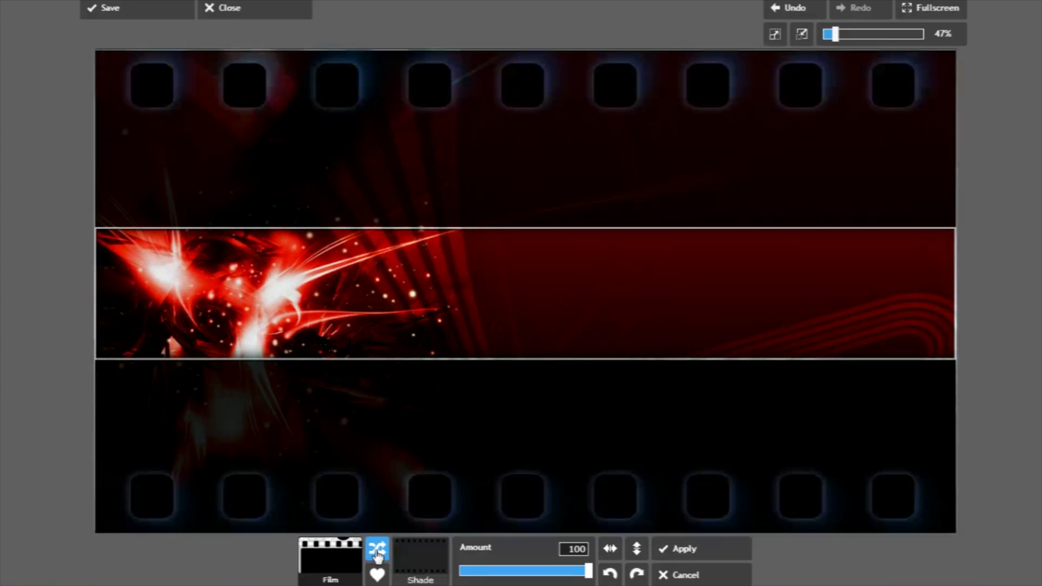
left_click(379, 550)
left_click(379, 550)
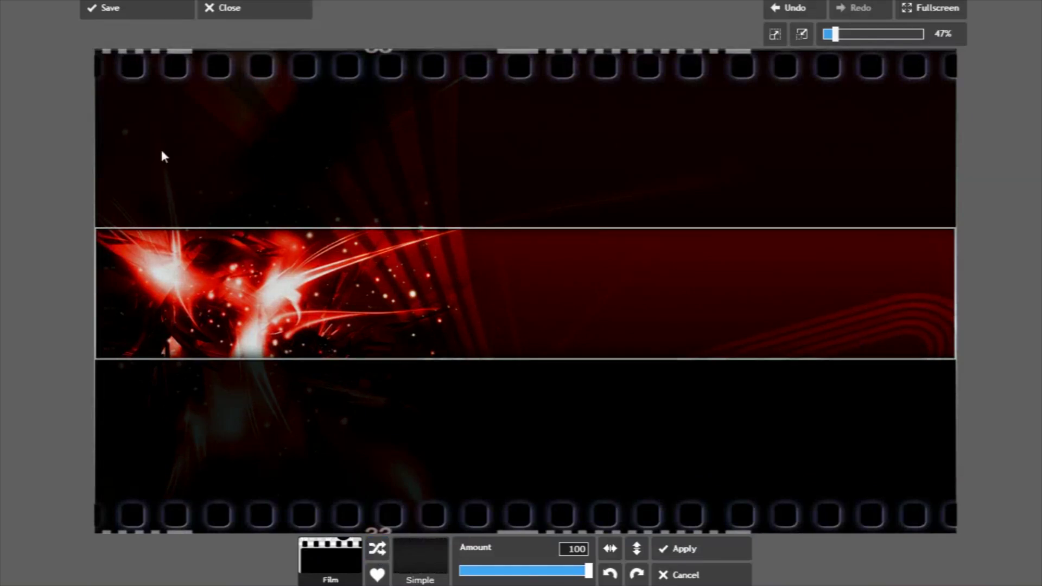
left_click(705, 552)
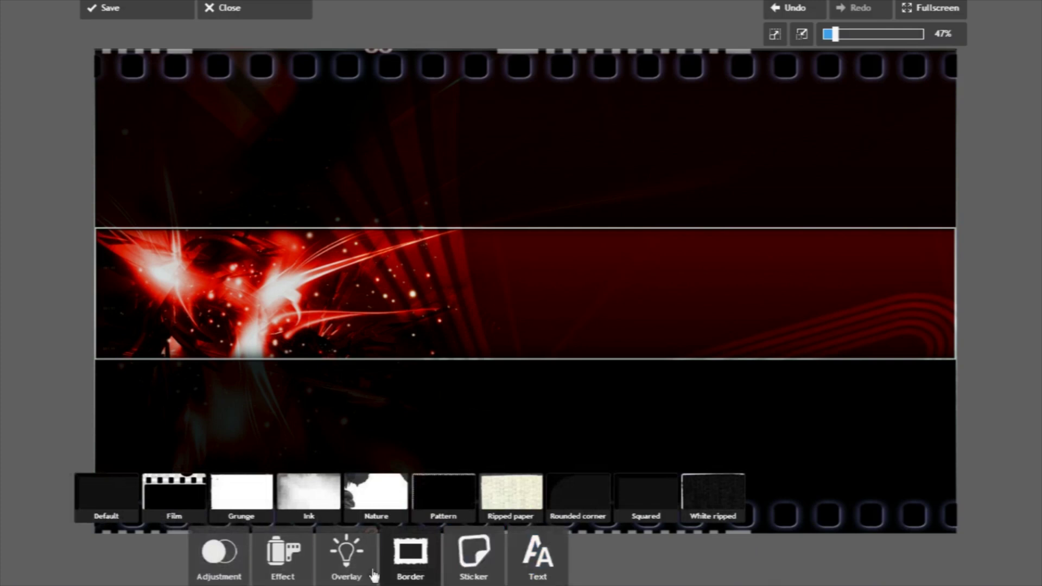
left_click(490, 574)
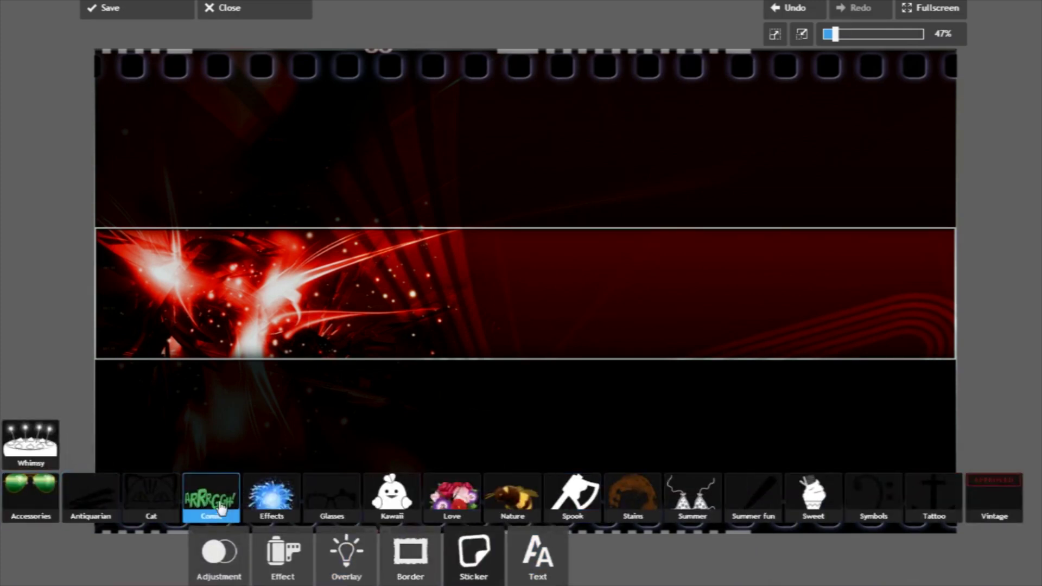
Place the torn-paper Rip stain sticker on the right side of the red band
left_click(628, 505)
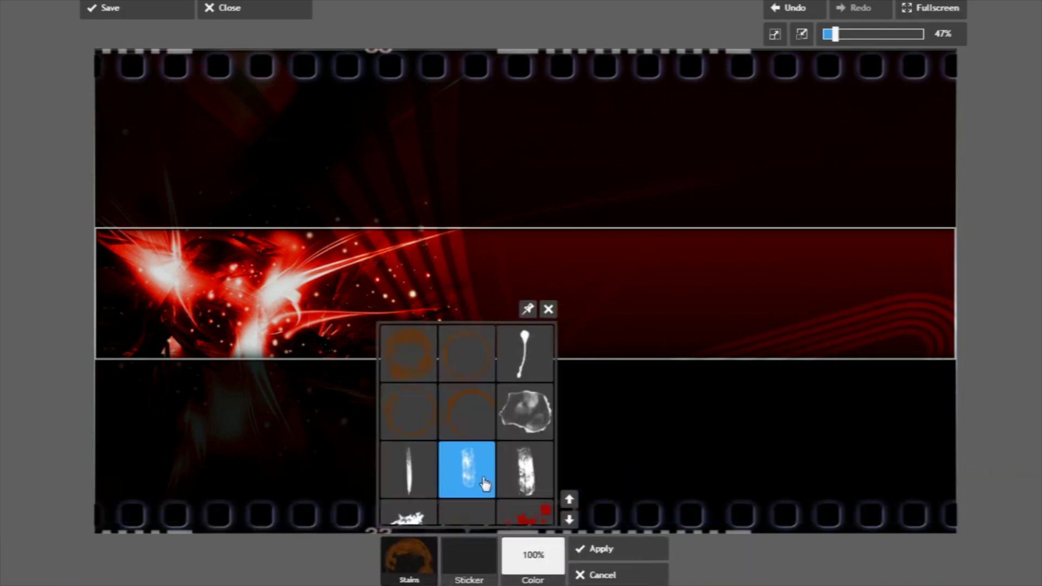
left_click(520, 429)
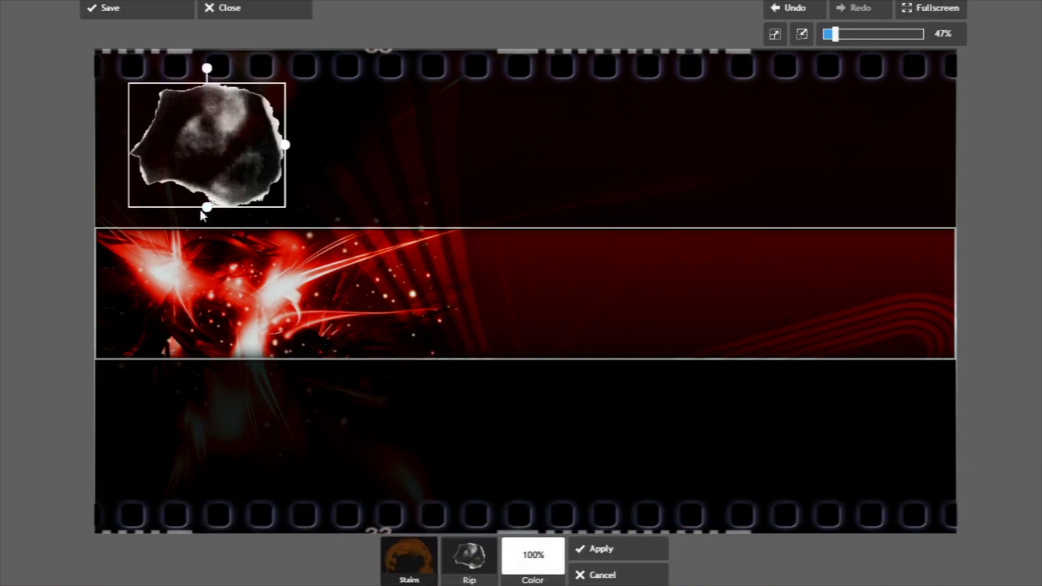
left_click_drag(228, 182, 768, 299)
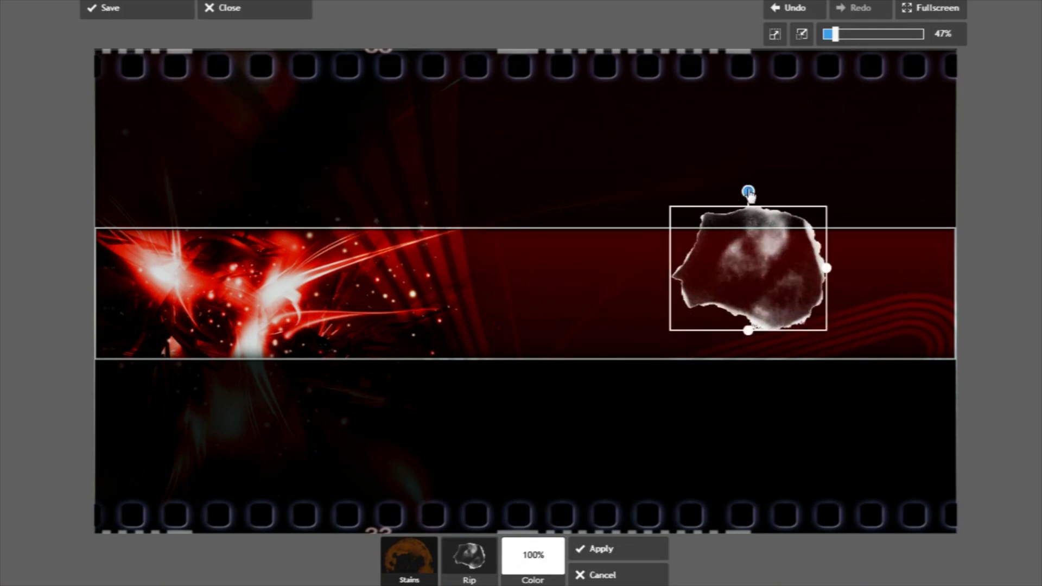
Tilt and enlarge the Rip sticker over the upper right, then apply it
mouse_move(748, 192)
left_mouse_down()
mouse_move(770, 197)
mouse_move(703, 202)
mouse_move(756, 194)
left_mouse_up()
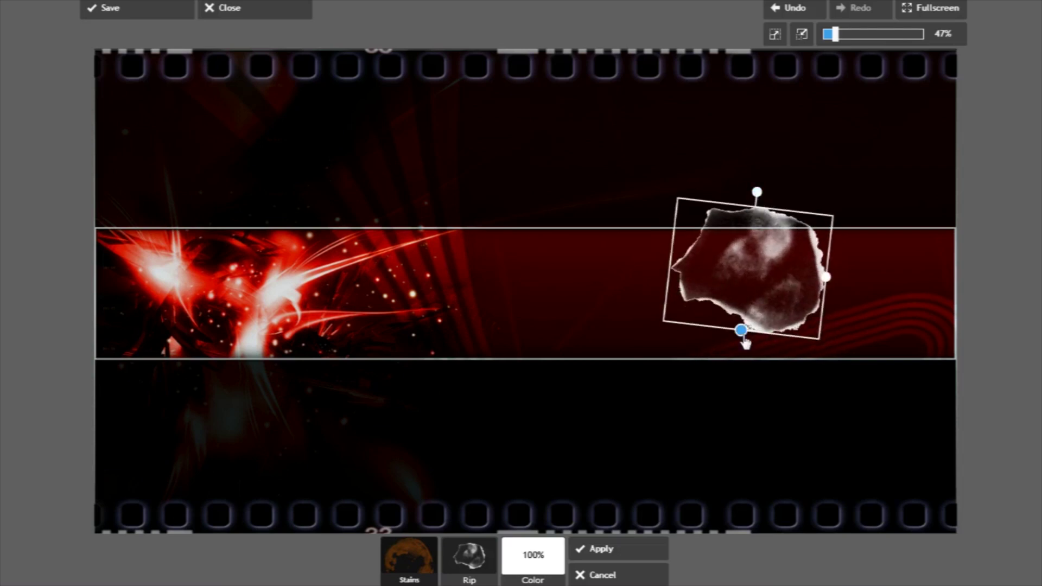
left_click_drag(745, 341, 825, 140)
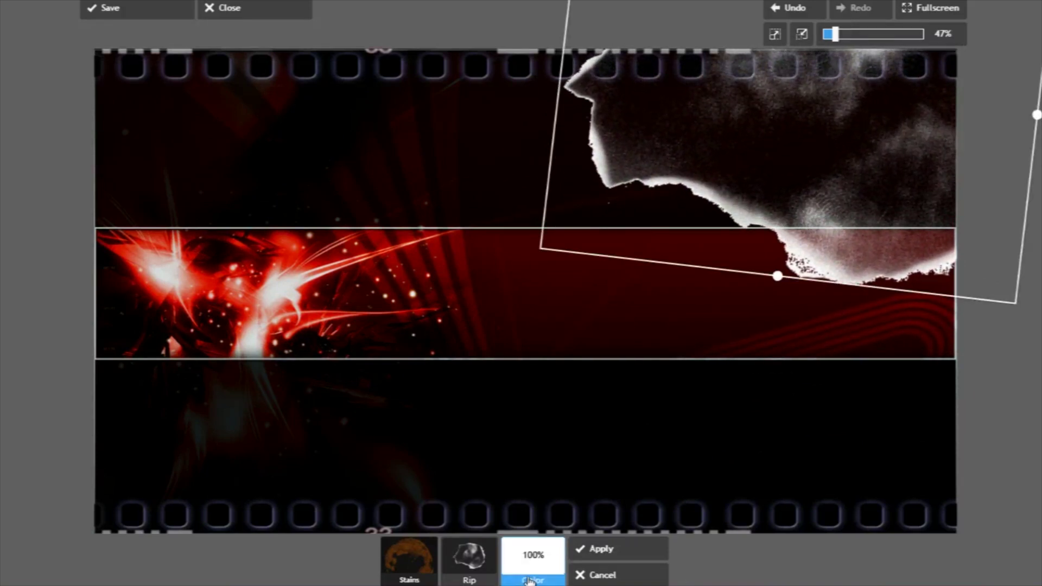
left_click_drag(779, 285, 773, 314)
left_click_drag(767, 197, 782, 168)
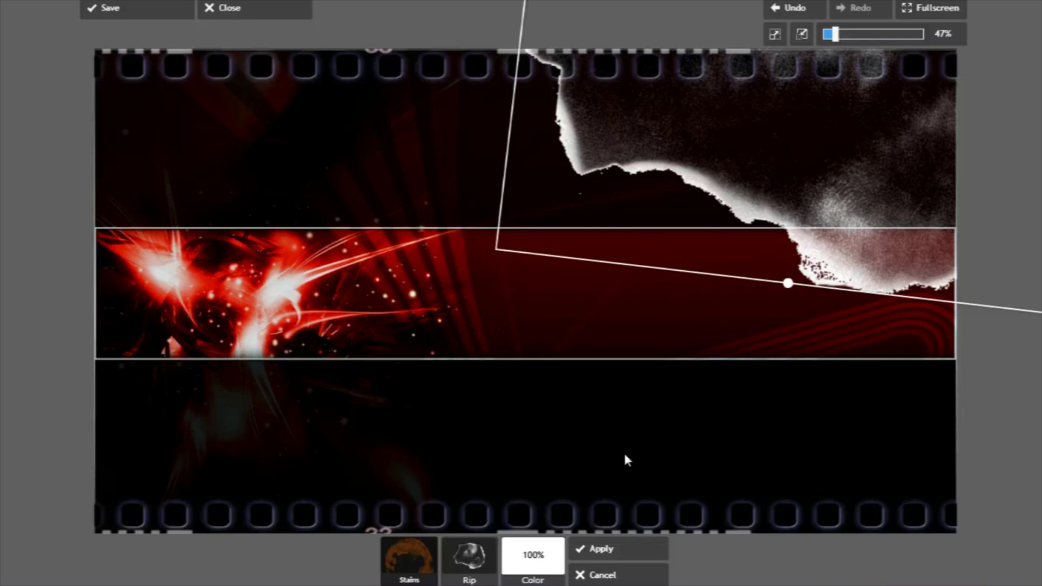
left_click(593, 549)
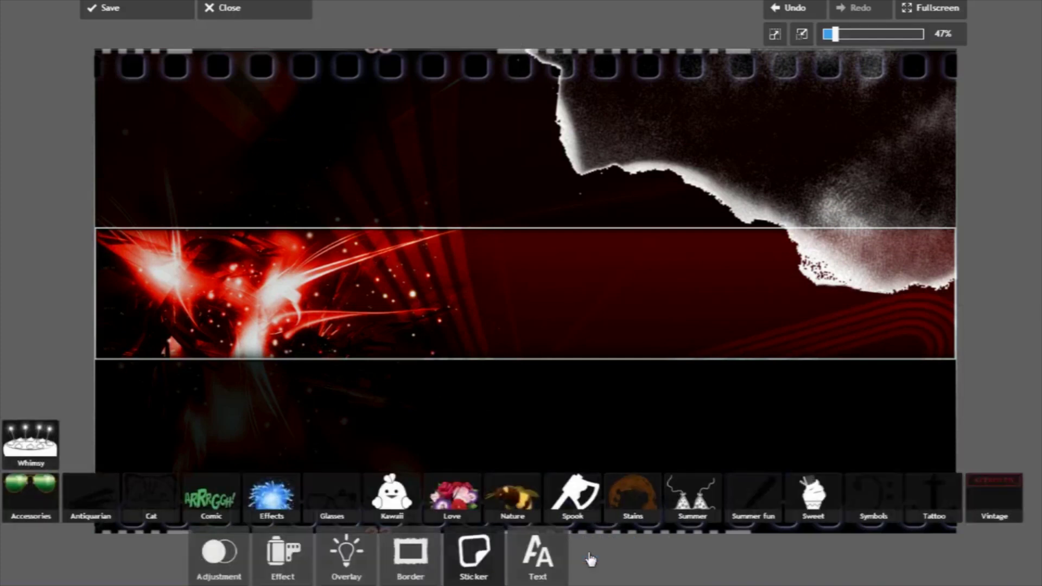
Add 'RuffHouse Studios' in Sans Yanone Kaffeesatz, shrunk and centred in the red band
left_click(558, 565)
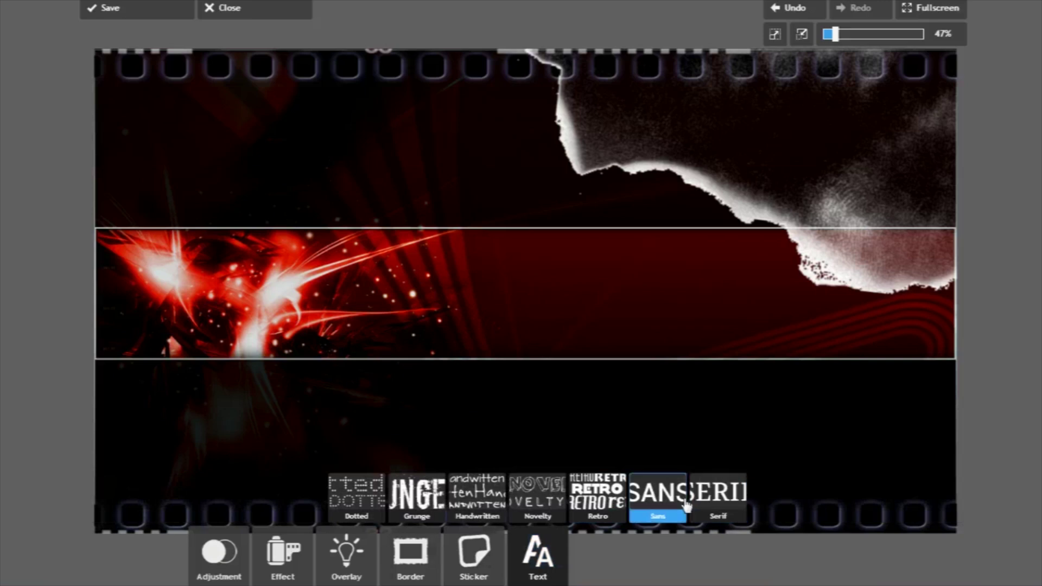
left_click(644, 507)
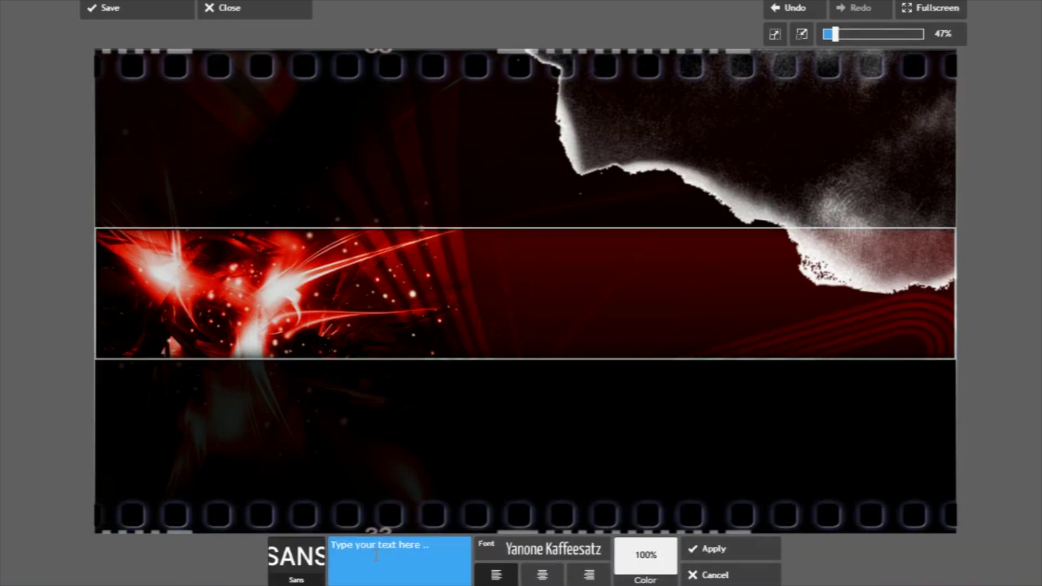
left_click(376, 555)
type("RuffHouse")
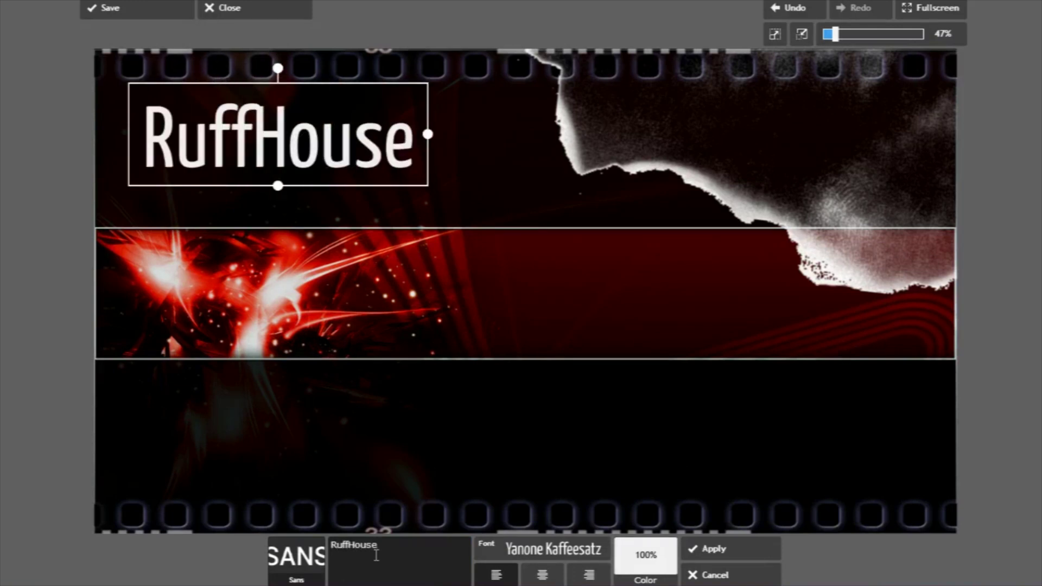
type(" Stud")
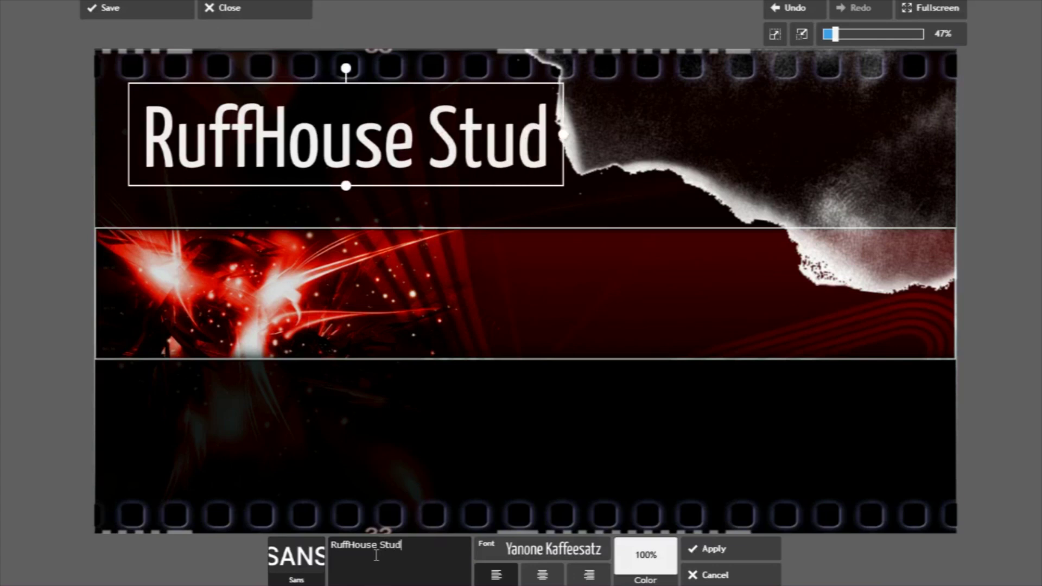
type("ios")
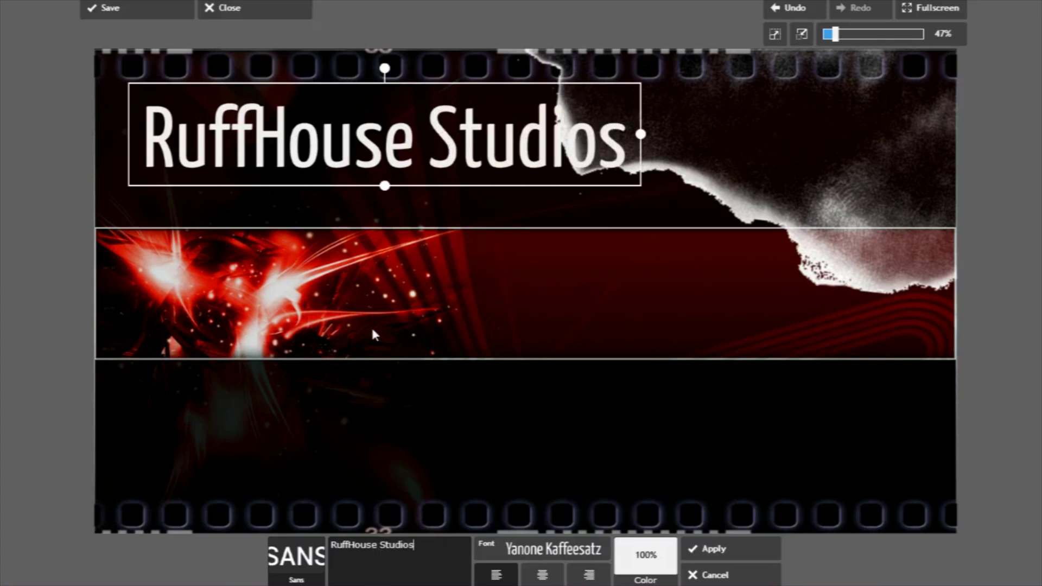
left_click_drag(385, 187, 558, 341)
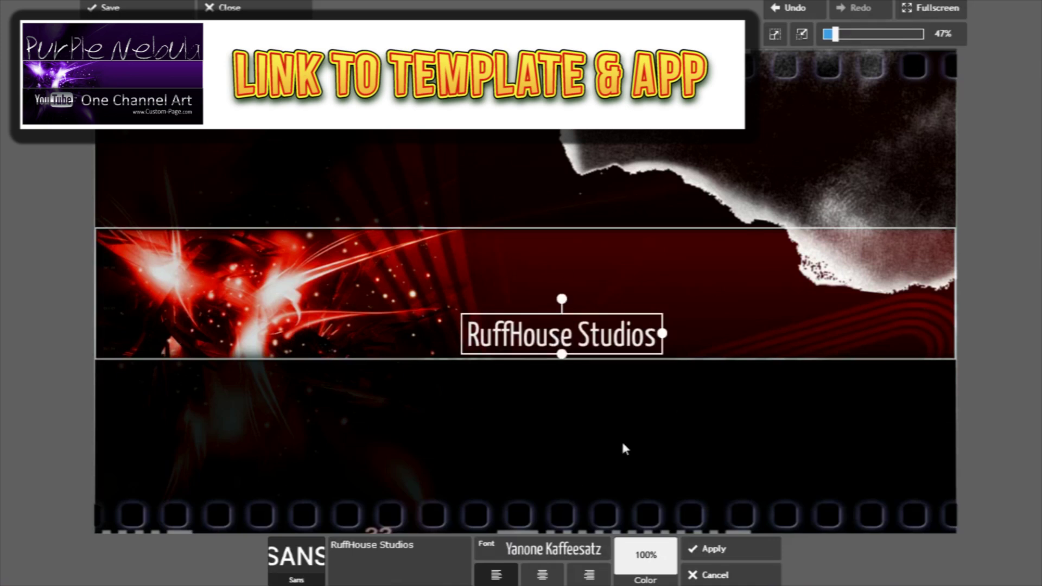
left_click_drag(498, 345, 547, 343)
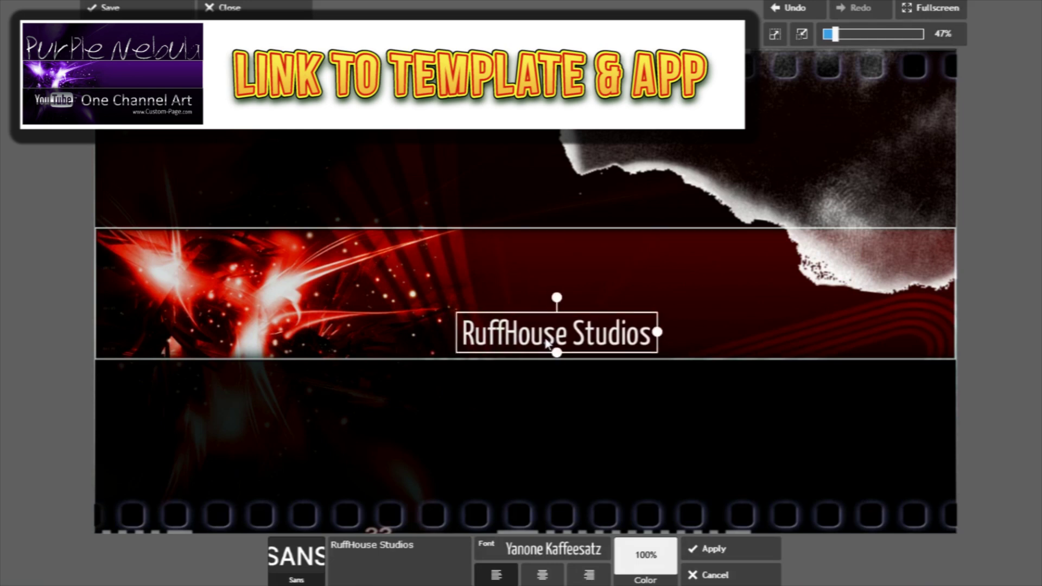
left_click(730, 551)
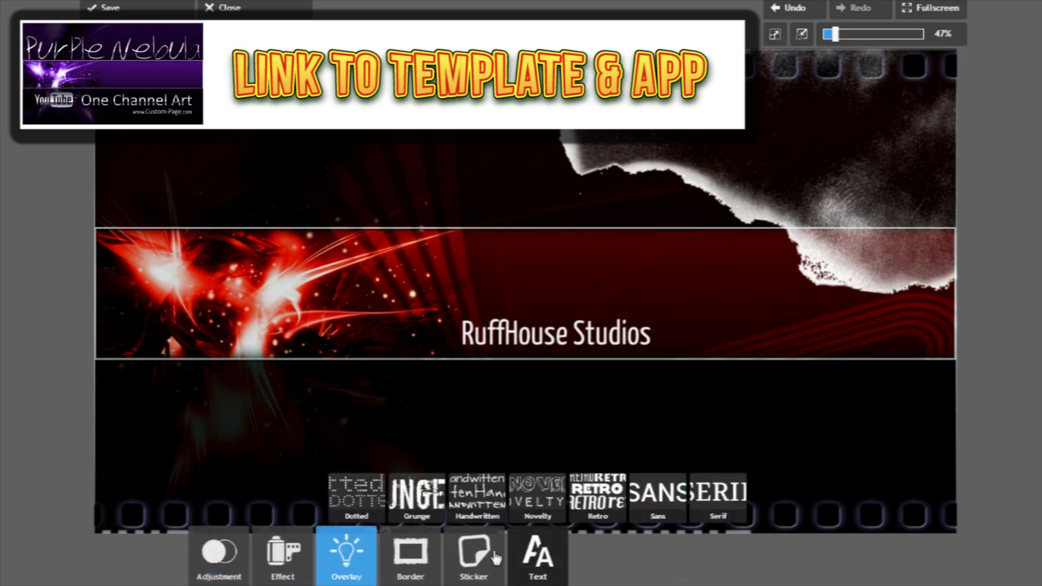
Insert icon.png as an added image on the banner
left_click(212, 577)
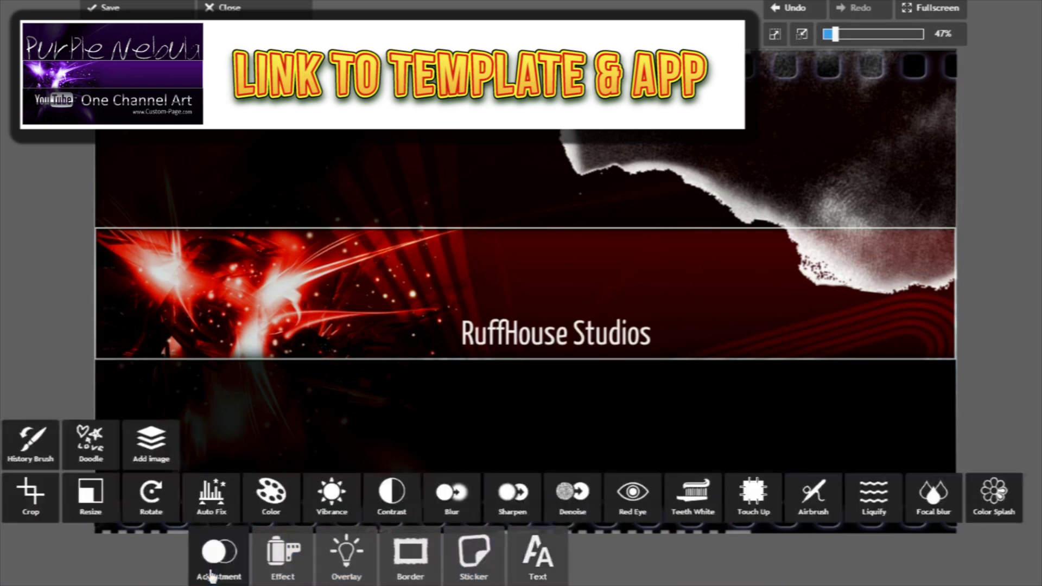
left_click(151, 457)
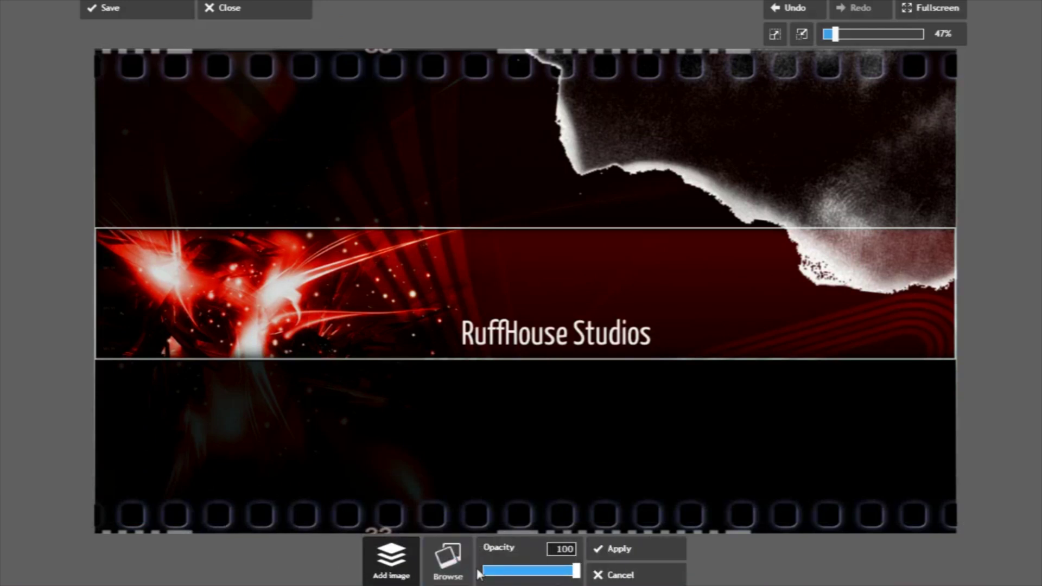
left_click(448, 565)
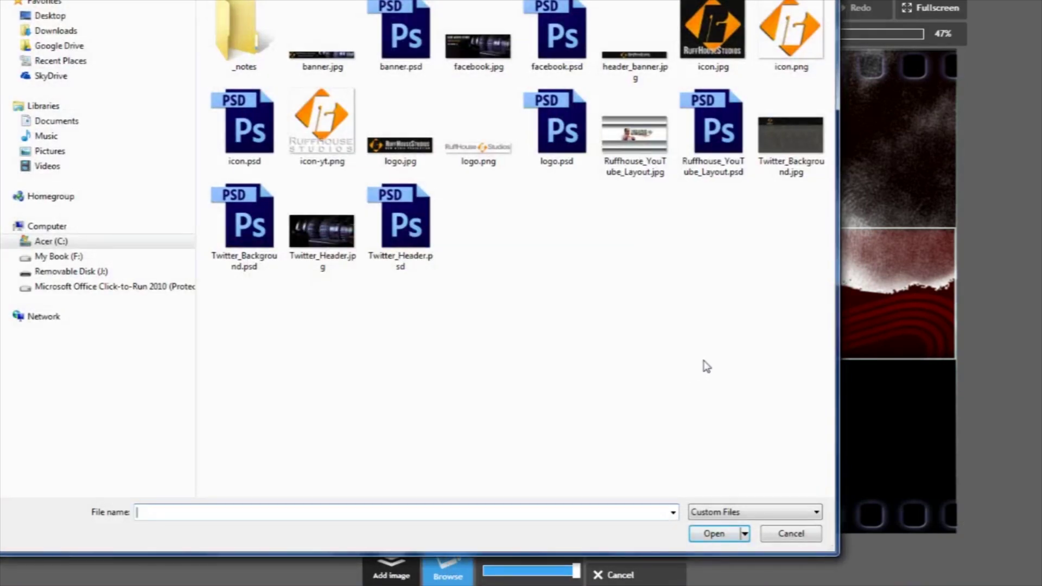
double_click(788, 56)
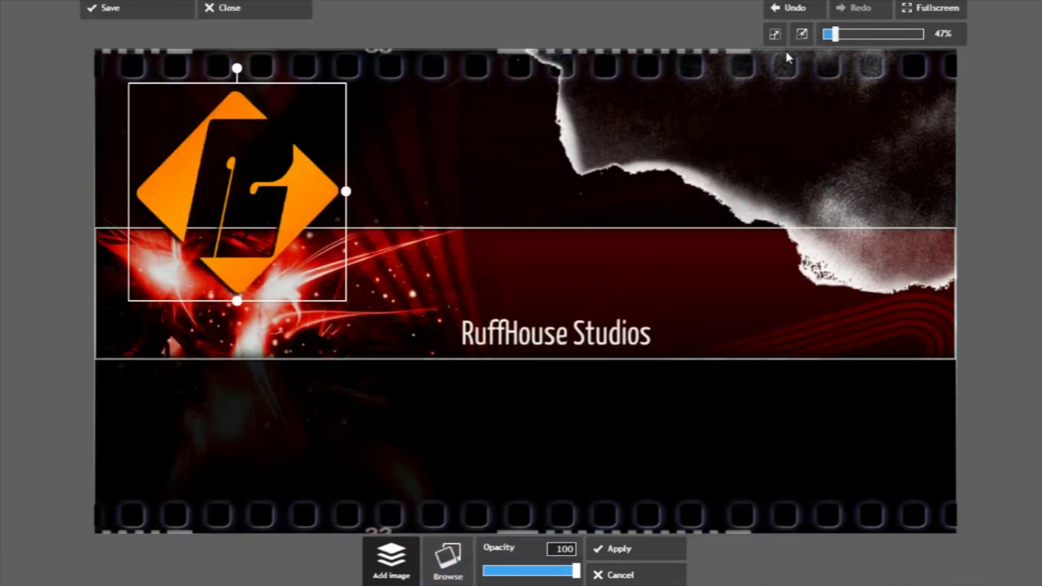
Shrink the logo above the text, set opacity to about 63, and apply
left_click_drag(313, 222, 647, 307)
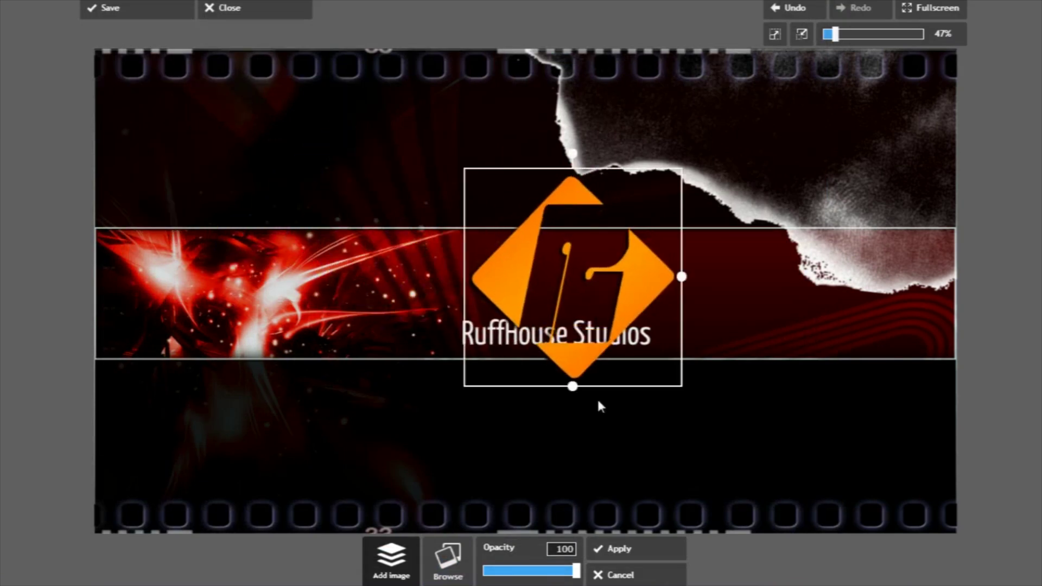
left_click_drag(573, 388, 574, 326)
left_click_drag(550, 285, 536, 282)
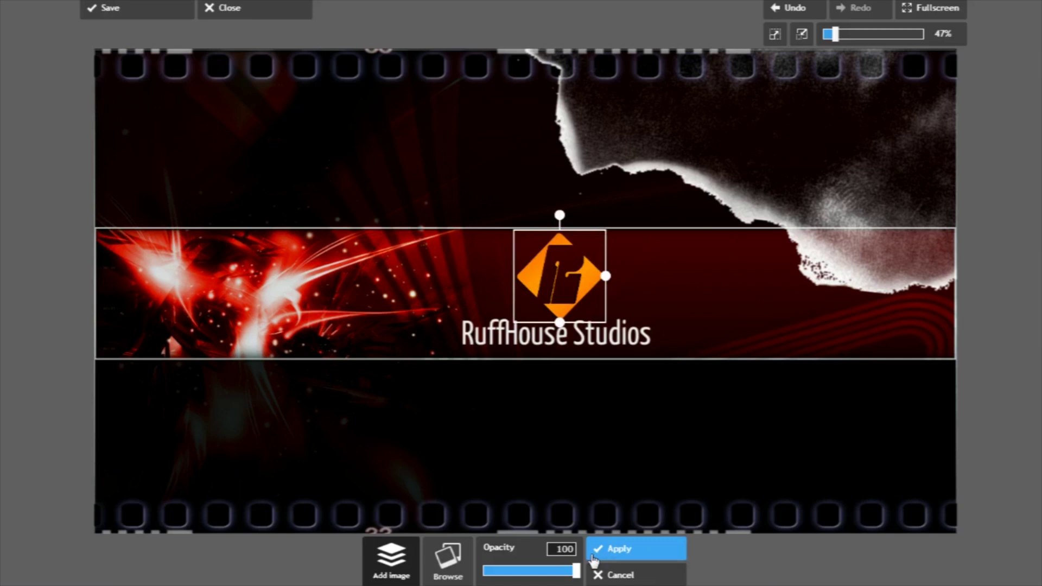
left_click_drag(576, 570, 543, 581)
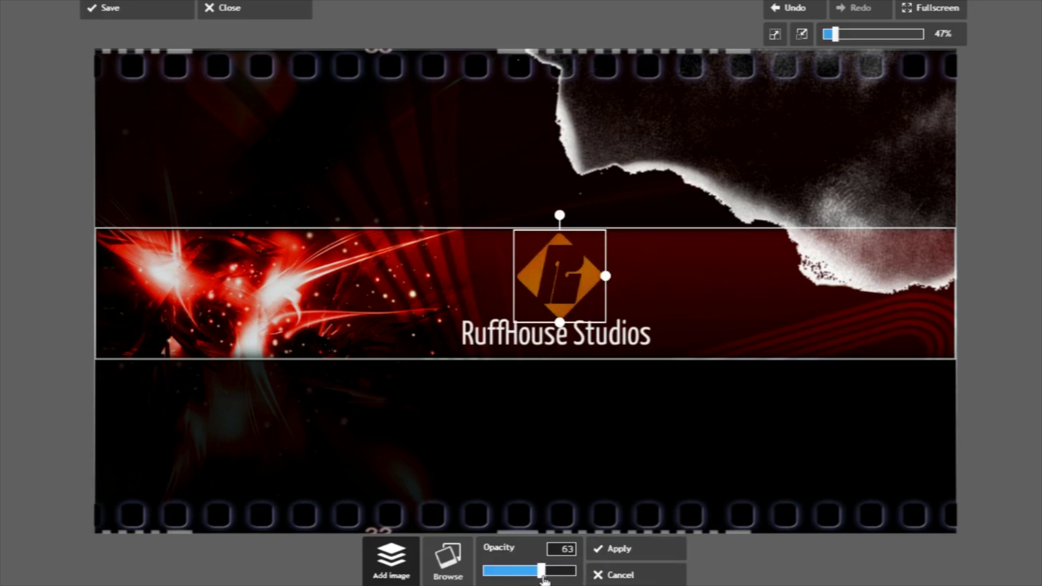
left_click(619, 549)
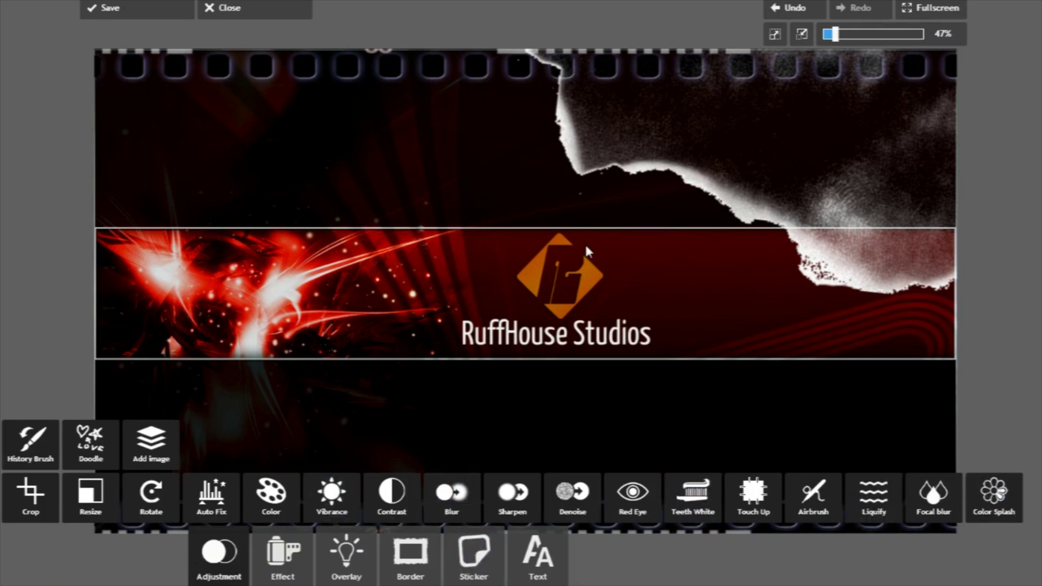
left_click(145, 11)
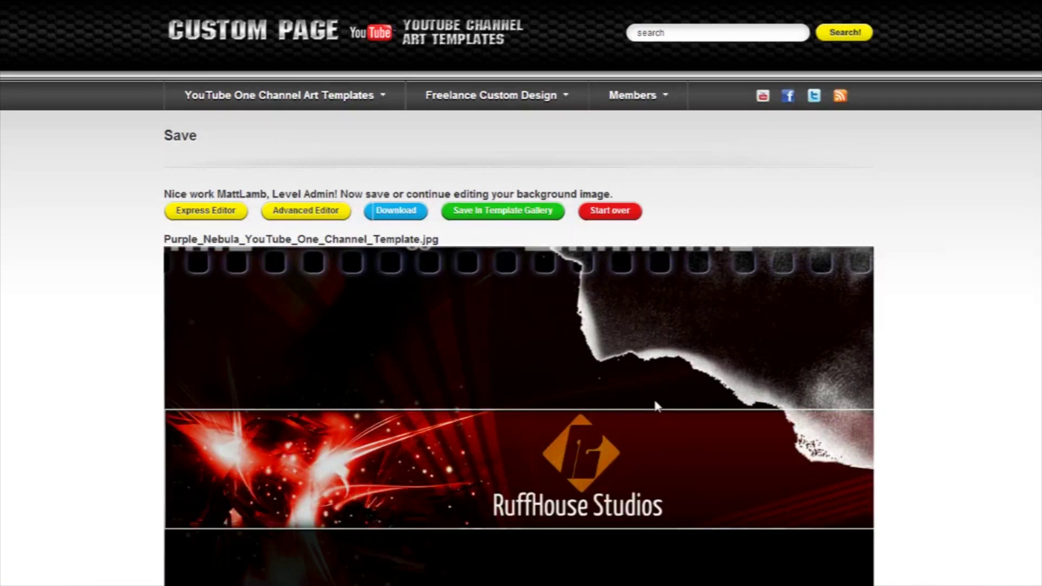
Review the saved banner and store it in the private template gallery
scroll(705, 412, "down", 2)
scroll(707, 412, "down", 1)
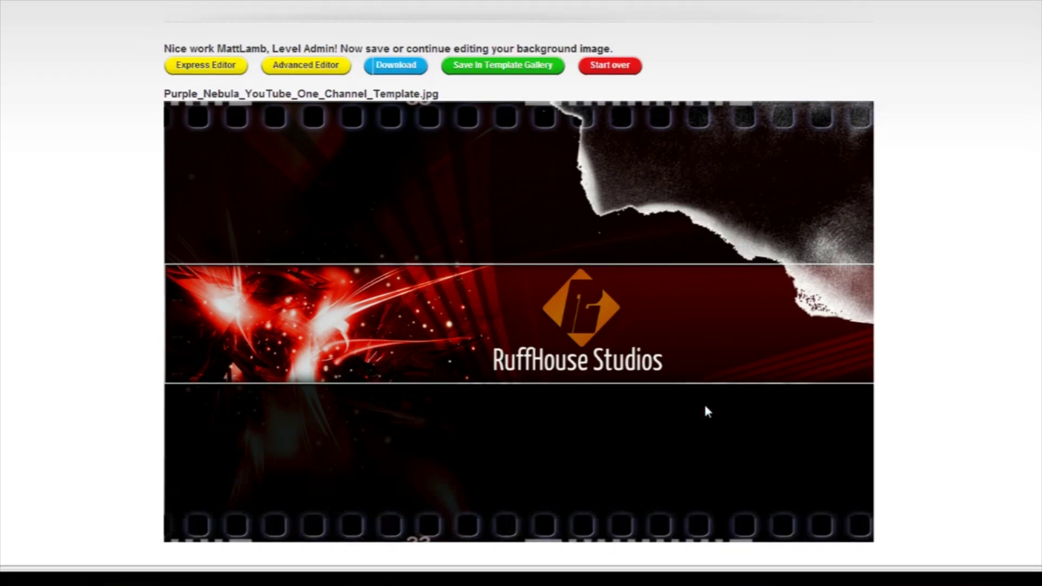
scroll(705, 407, "up", 1)
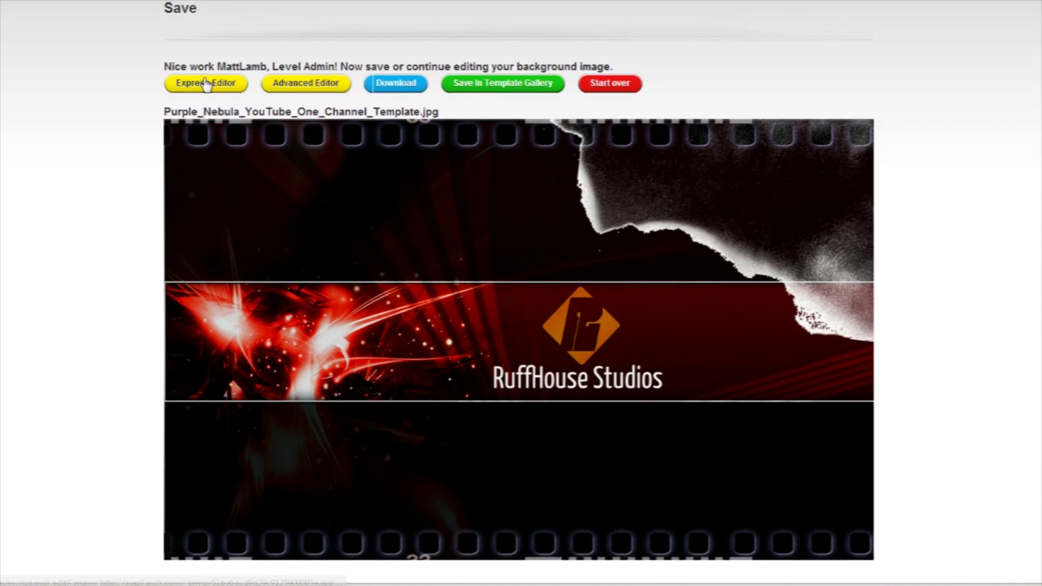
left_click(485, 85)
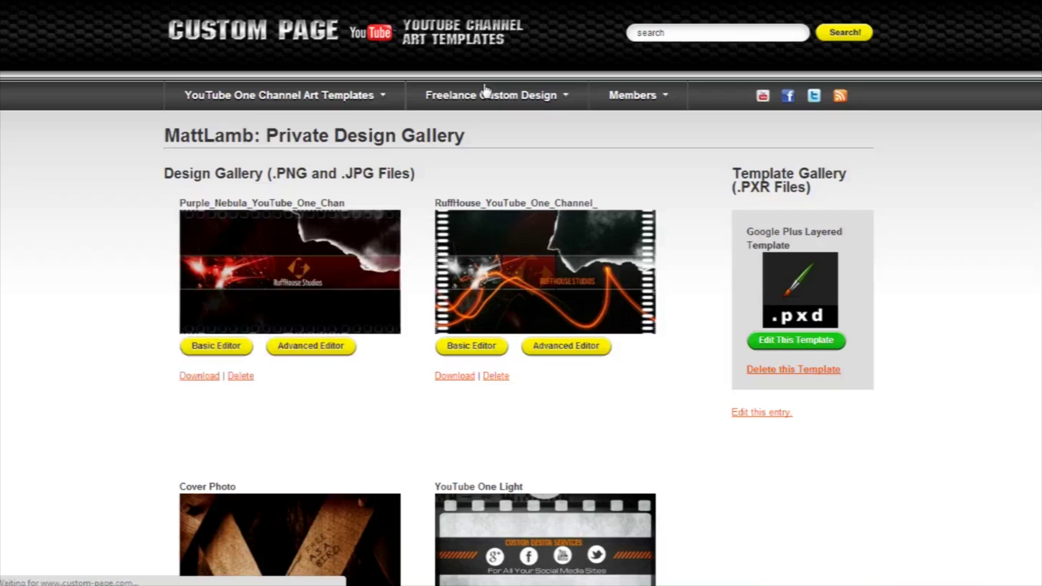